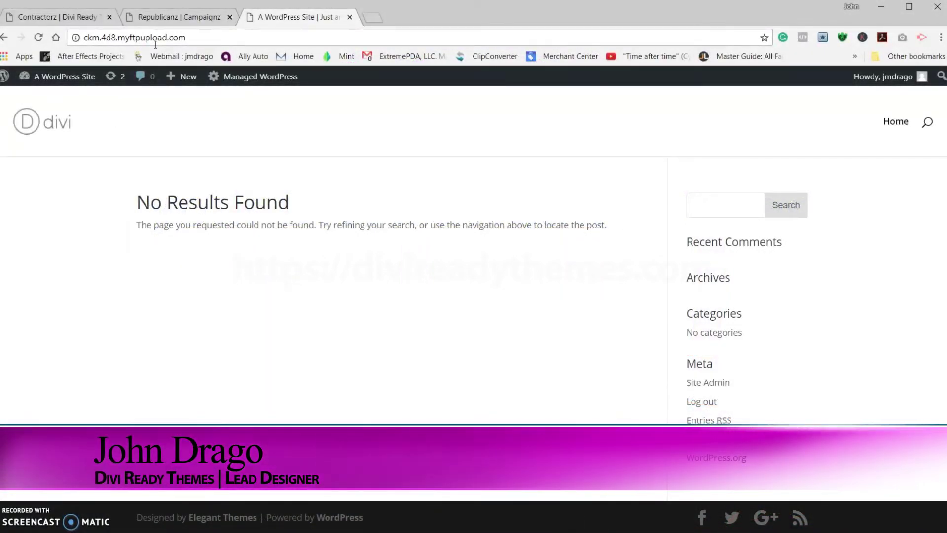
# Switch to the Republicanz | Campaignz demo site tab with the waving-flag header
pyautogui.click(178, 17)
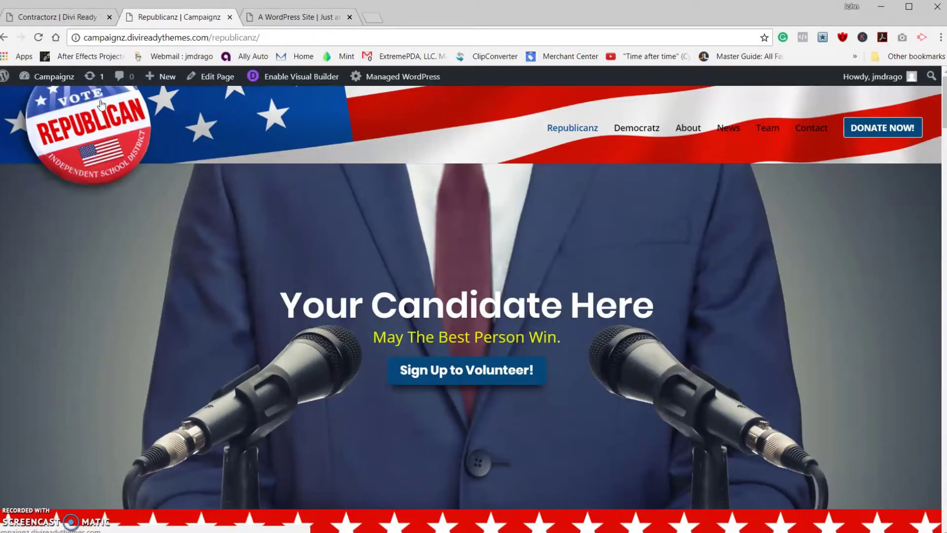
# View the Contractorz demo's yellow ruler header, then return to the 'A WordPress Site' tab
pyautogui.hotkey('ctrl', 'shift', 'Tab')
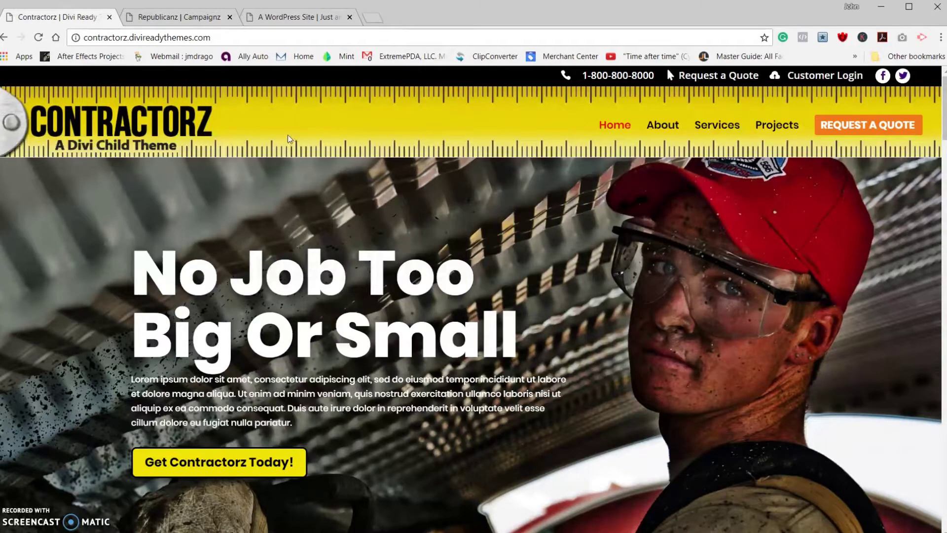
pyautogui.scroll(-3, 289, 185)
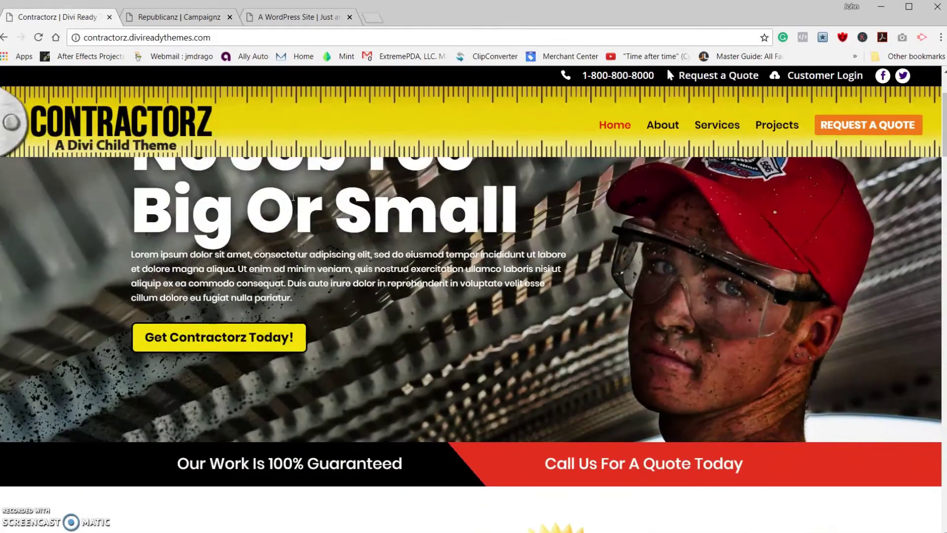
pyautogui.scroll(2, 293, 197)
pyautogui.scroll(1, 294, 197)
pyautogui.scroll(-2, 294, 197)
pyautogui.scroll(-4, 294, 195)
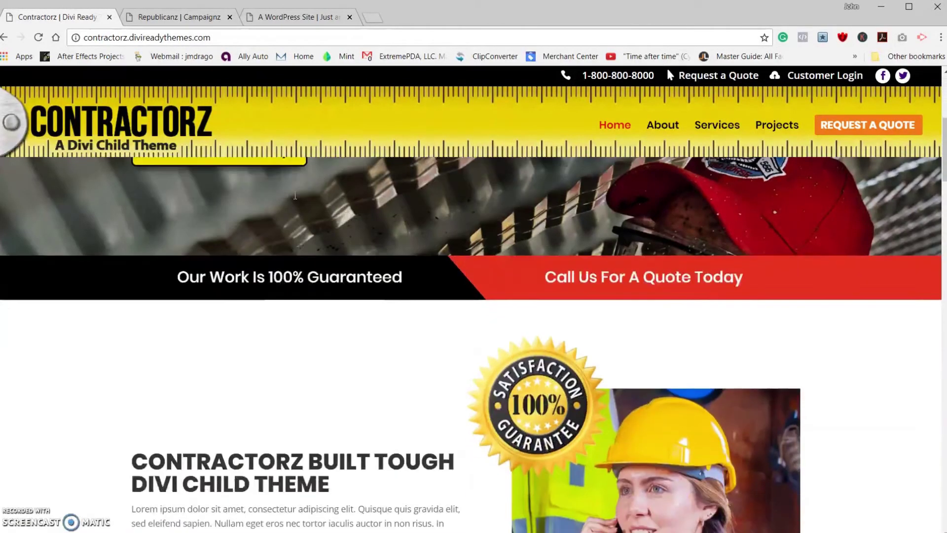
pyautogui.scroll(4, 294, 196)
pyautogui.scroll(2, 293, 196)
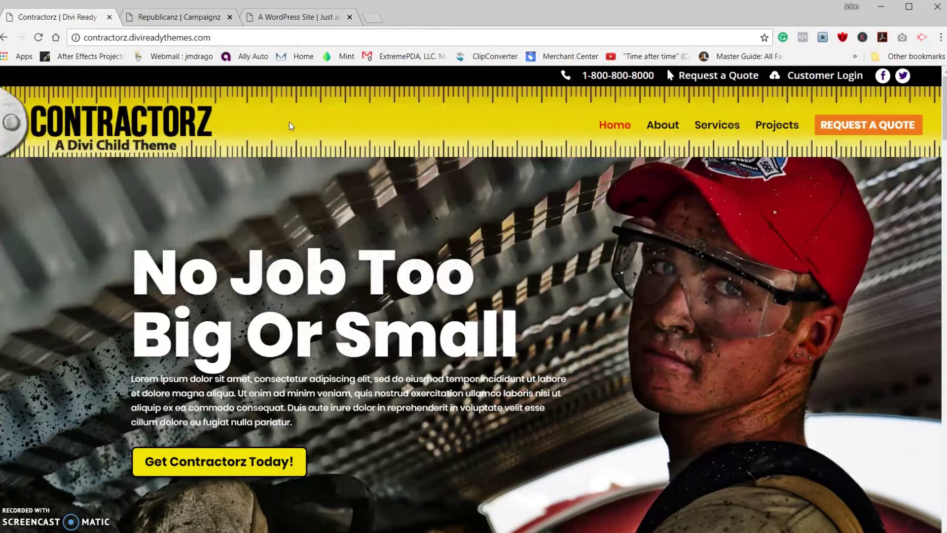
pyautogui.scroll(-4, 289, 126)
pyautogui.scroll(1, 289, 131)
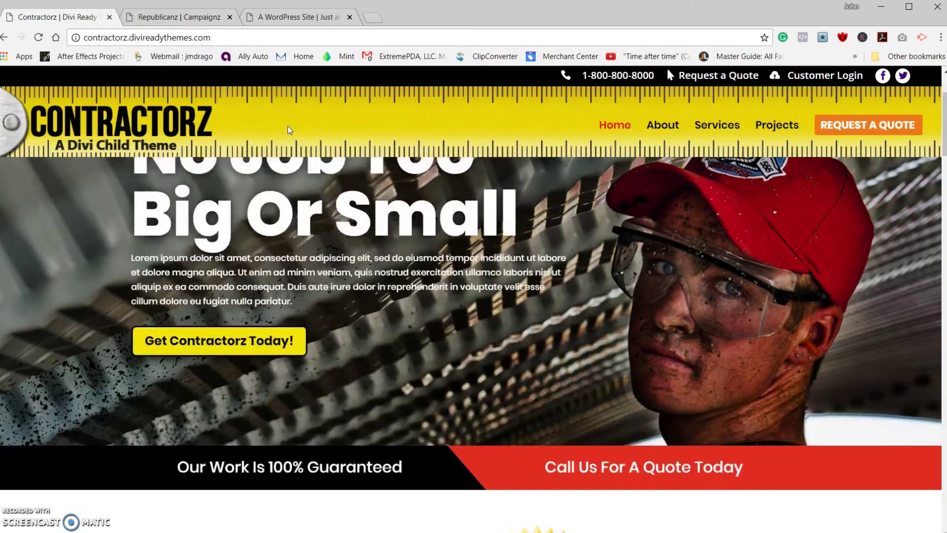
pyautogui.scroll(2, 288, 129)
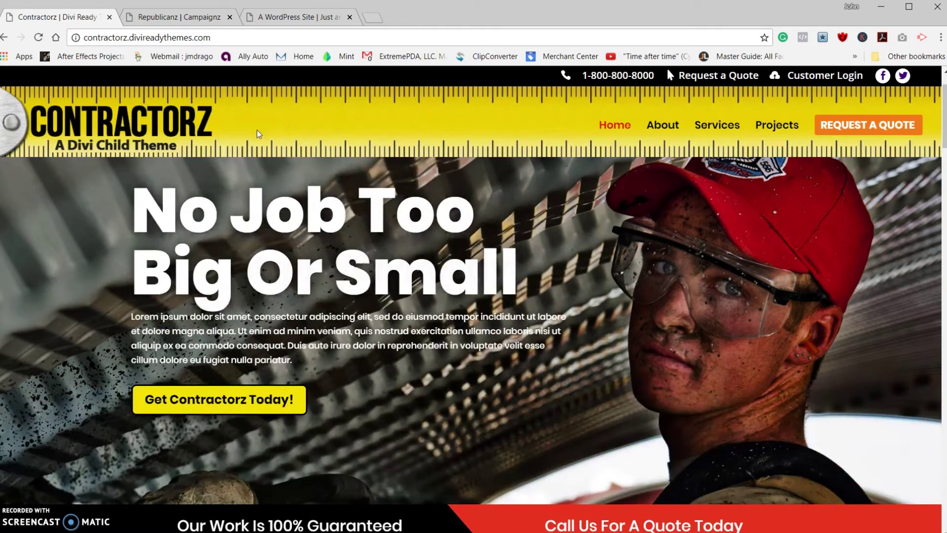
pyautogui.scroll(-2, 282, 127)
pyautogui.scroll(-2, 265, 137)
pyautogui.scroll(3, 264, 141)
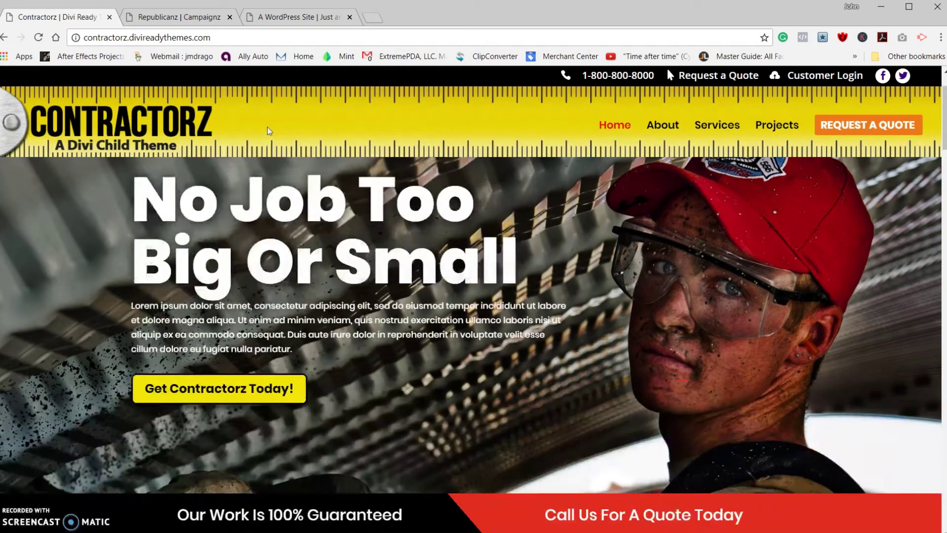
pyautogui.click(289, 16)
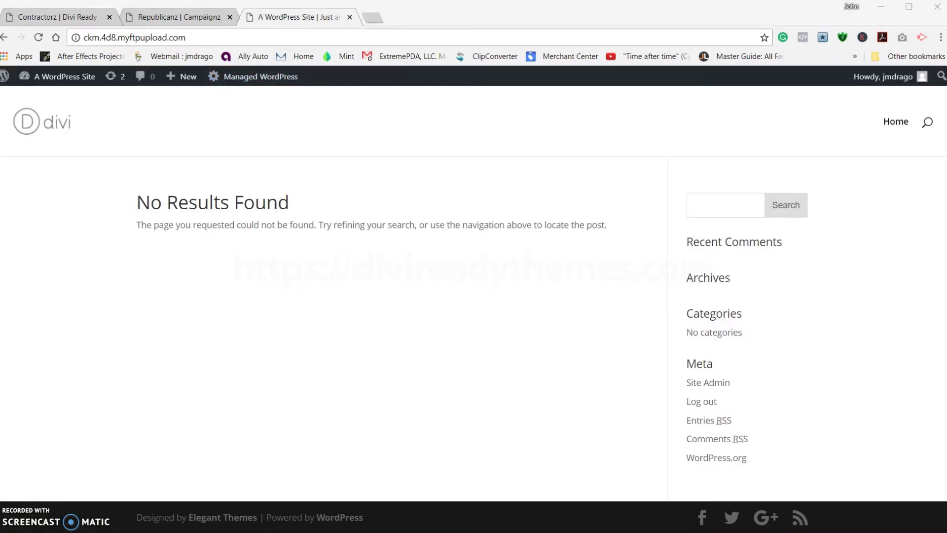
pyautogui.hotkey('alt', 'Tab')
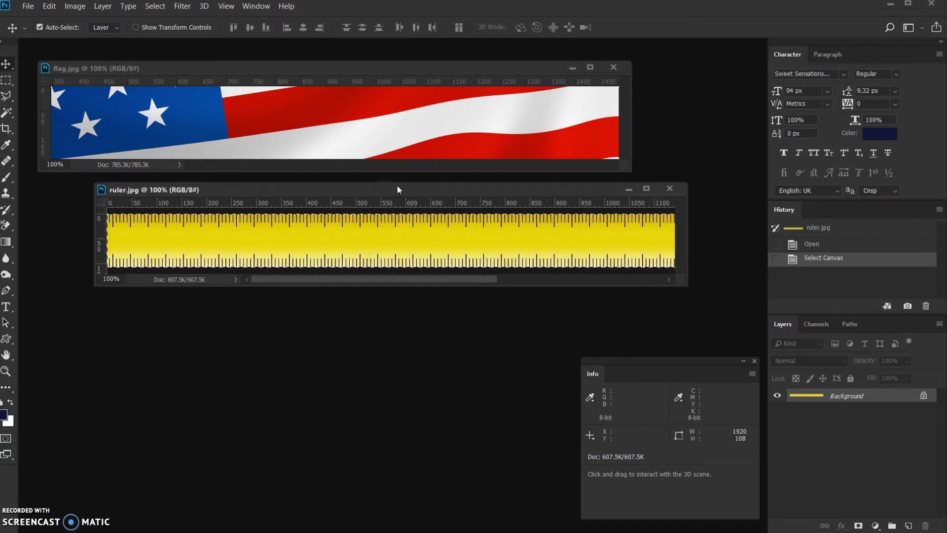
pyautogui.moveTo(401, 188); pyautogui.dragTo(432, 194)
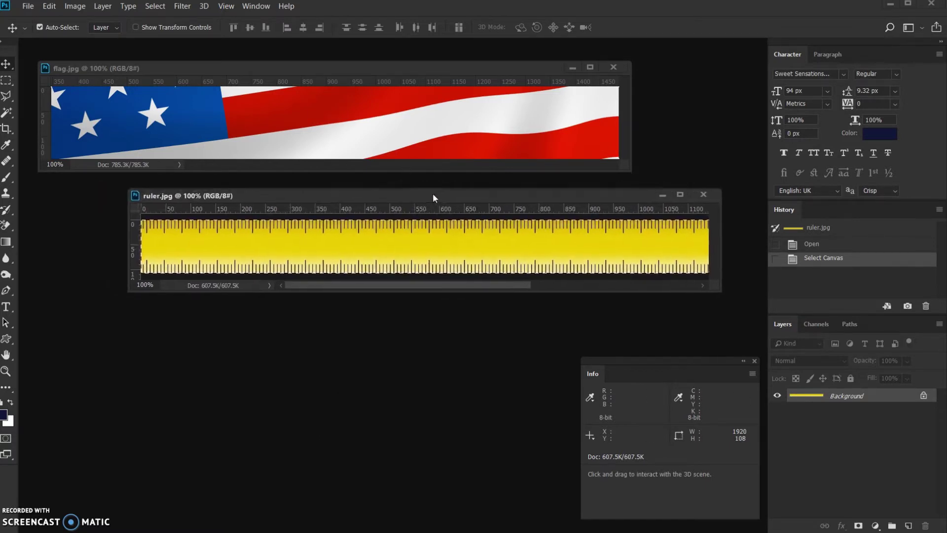
pyautogui.click(421, 72)
pyautogui.moveTo(421, 71); pyautogui.dragTo(432, 68)
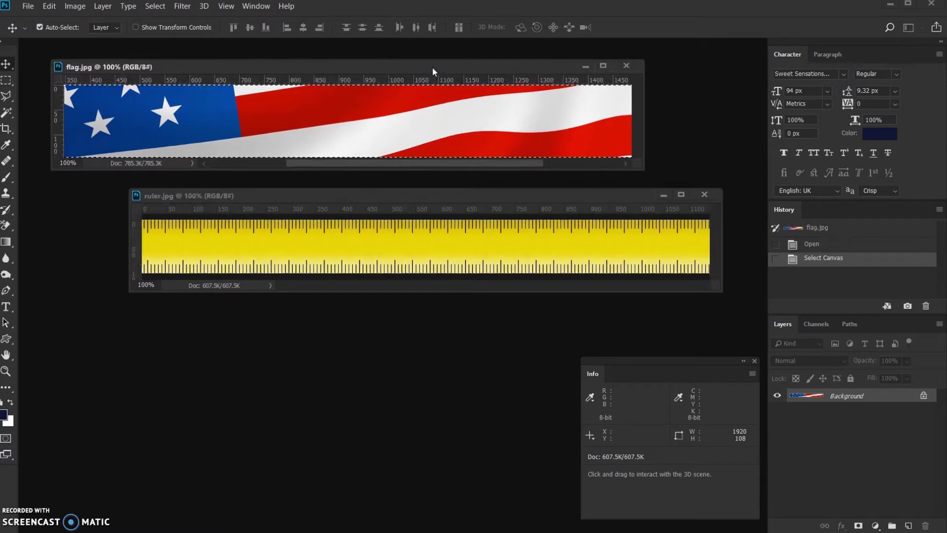
pyautogui.click(444, 198)
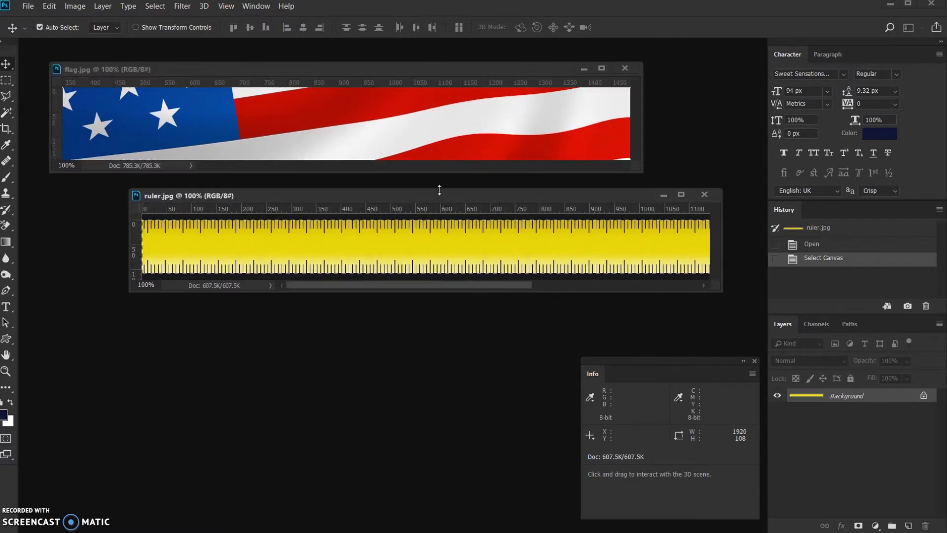
pyautogui.click(445, 69)
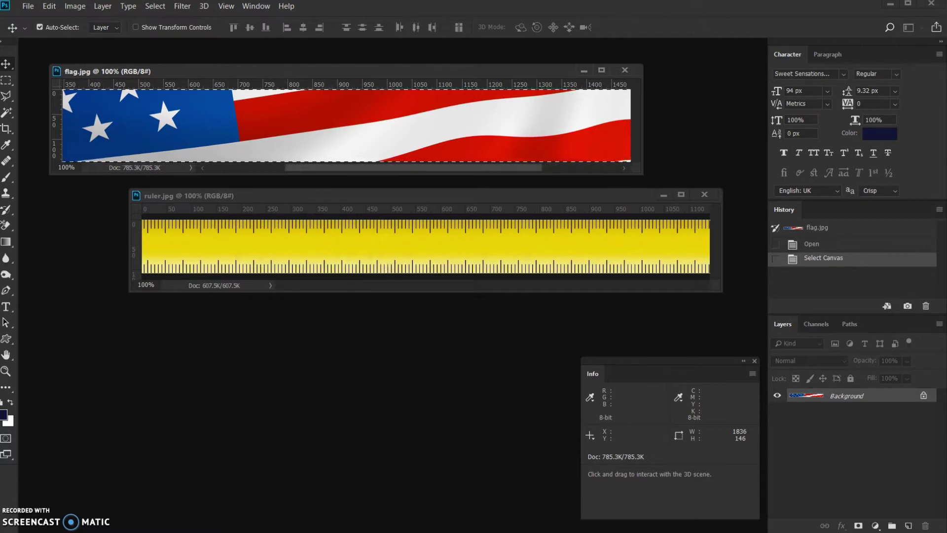
pyautogui.hotkey('ctrl', 'd')
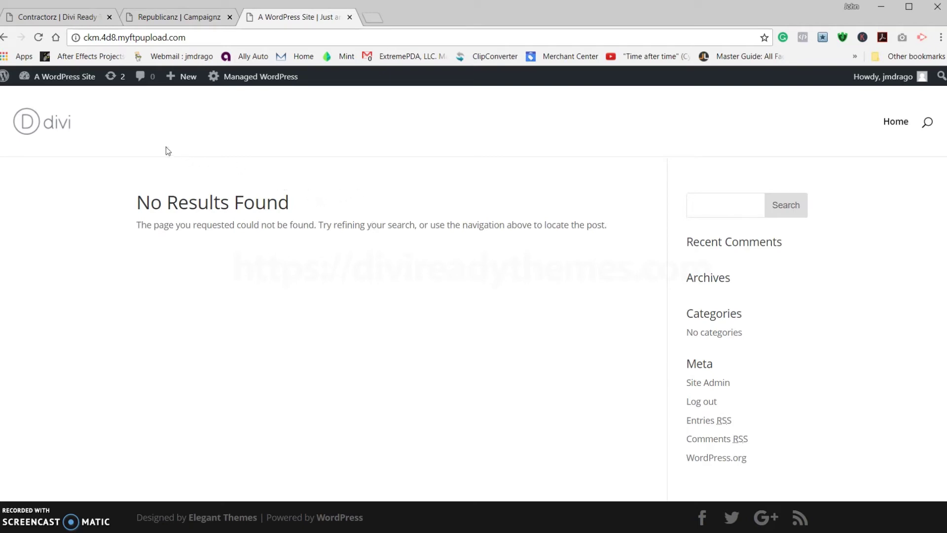
# Inspect the site header in DevTools to confirm its element is header#main-header
pyautogui.rightClick(83, 128)
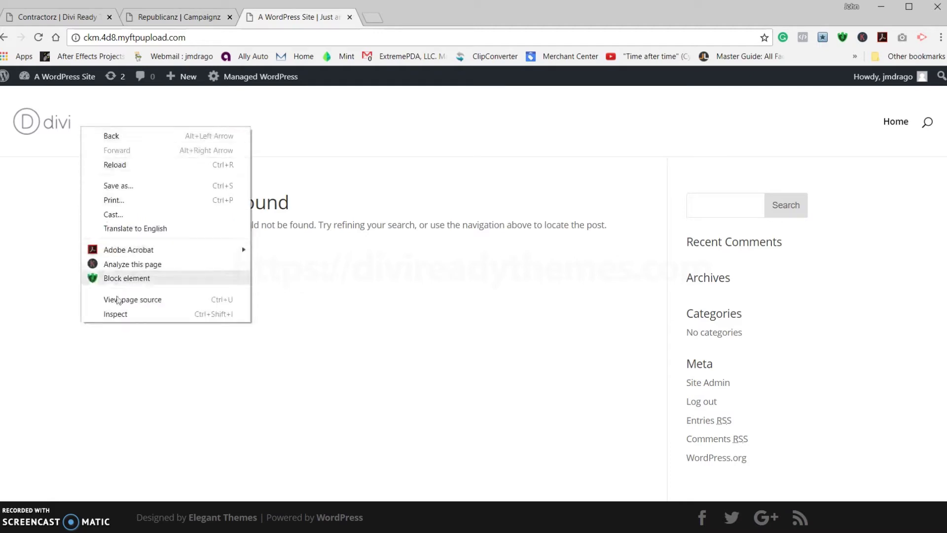
pyautogui.click(116, 314)
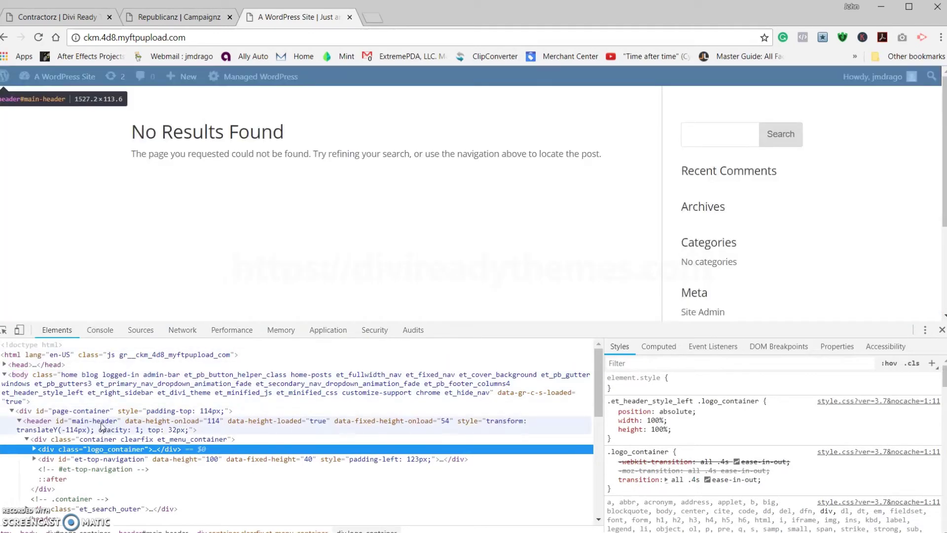
pyautogui.click(102, 426)
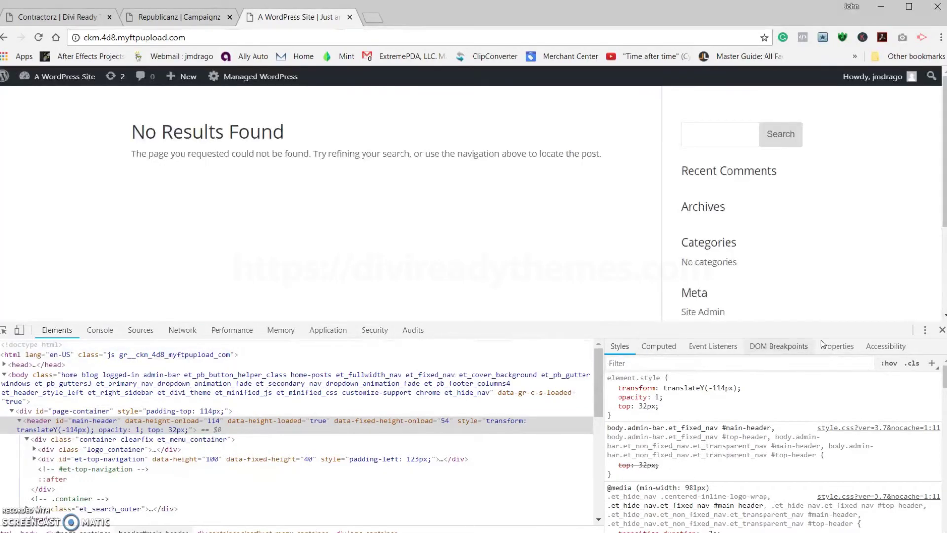
pyautogui.click(941, 329)
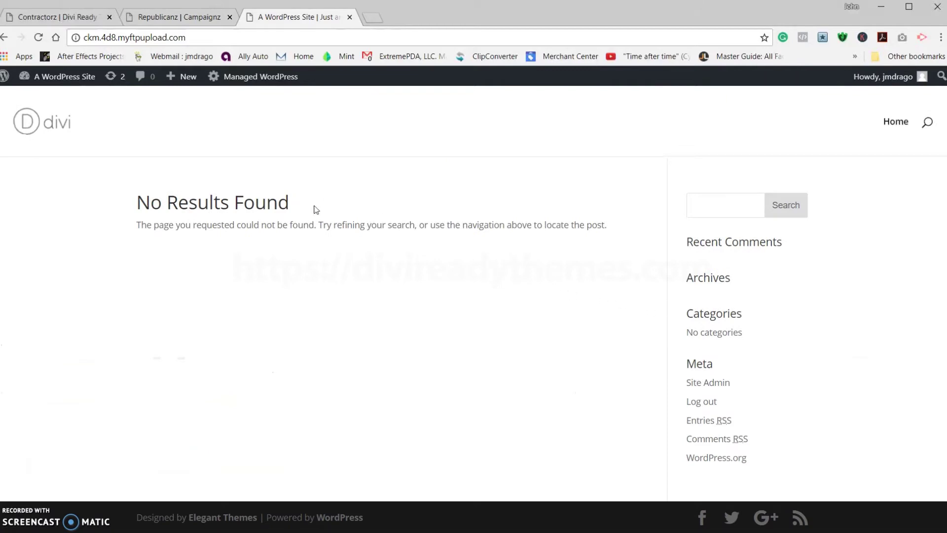
pyautogui.moveTo(64, 76)
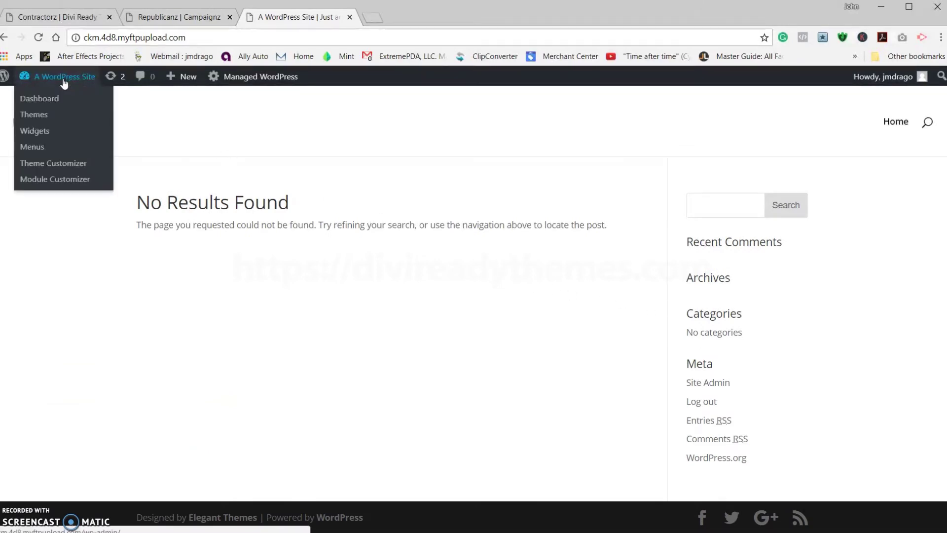
# In the Customizer's Additional CSS, add a blank line after the final rule on line 102
pyautogui.click(53, 163)
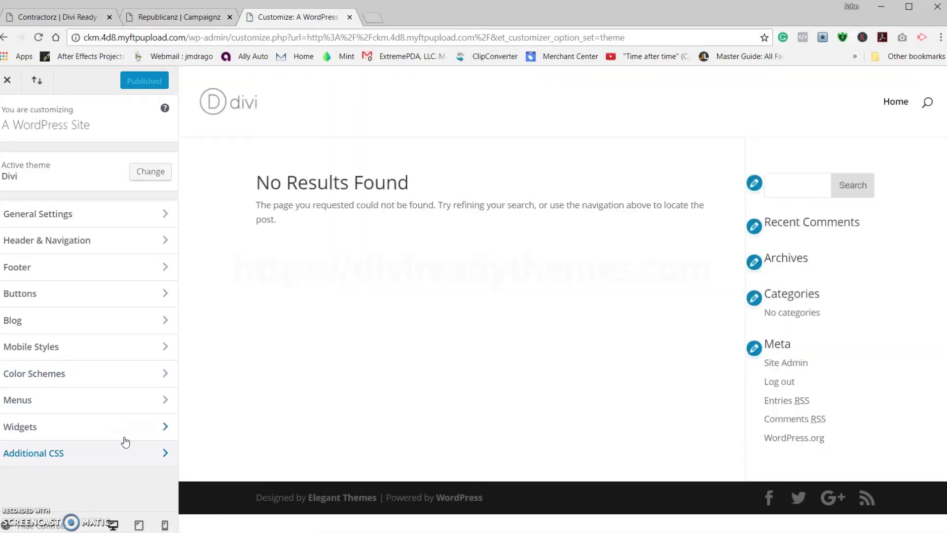
pyautogui.click(122, 463)
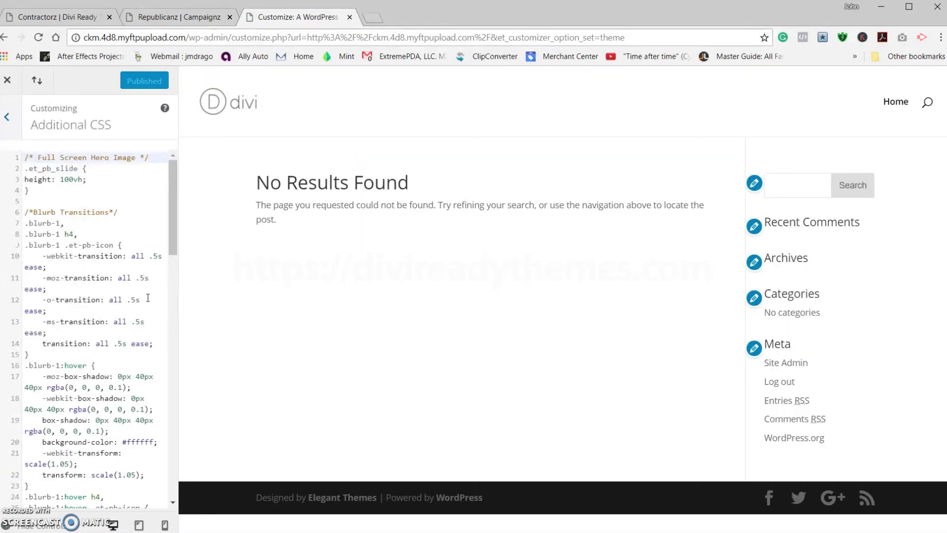
pyautogui.moveTo(174, 170); pyautogui.dragTo(173, 474)
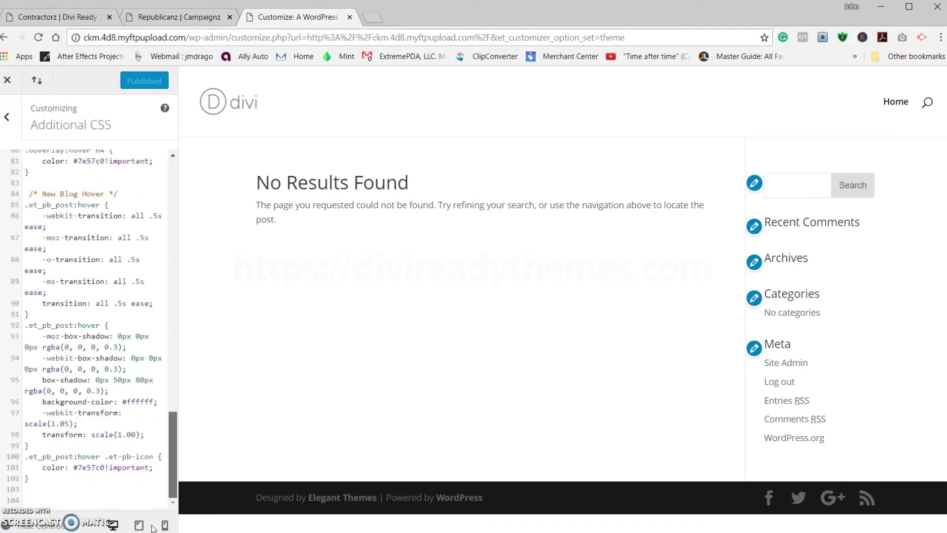
pyautogui.click(28, 477)
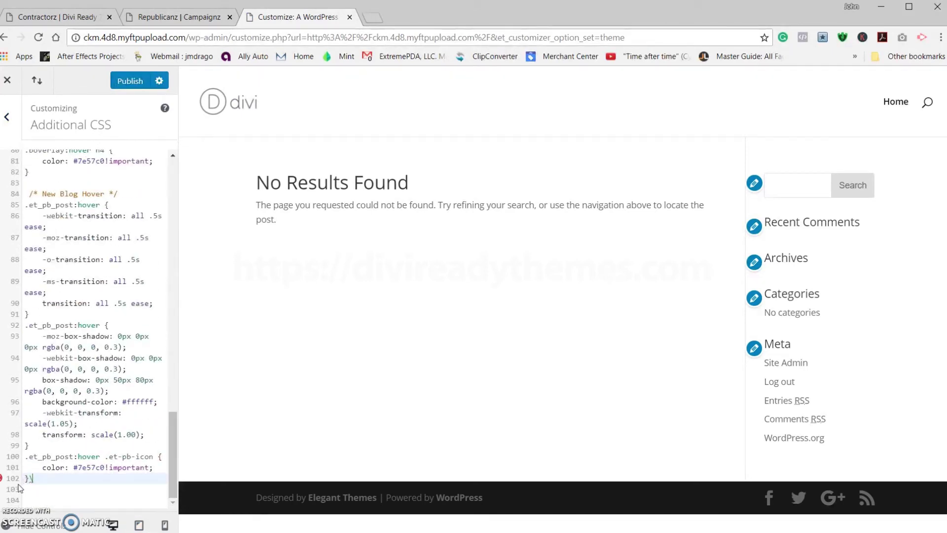
pyautogui.press('Return')
pyautogui.press('Return')
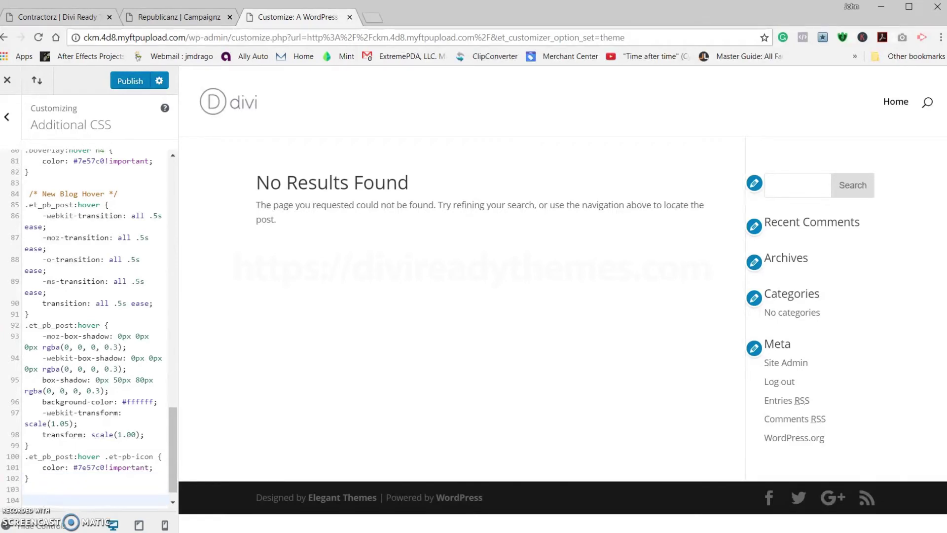
pyautogui.hotkey('alt', 'Tab')
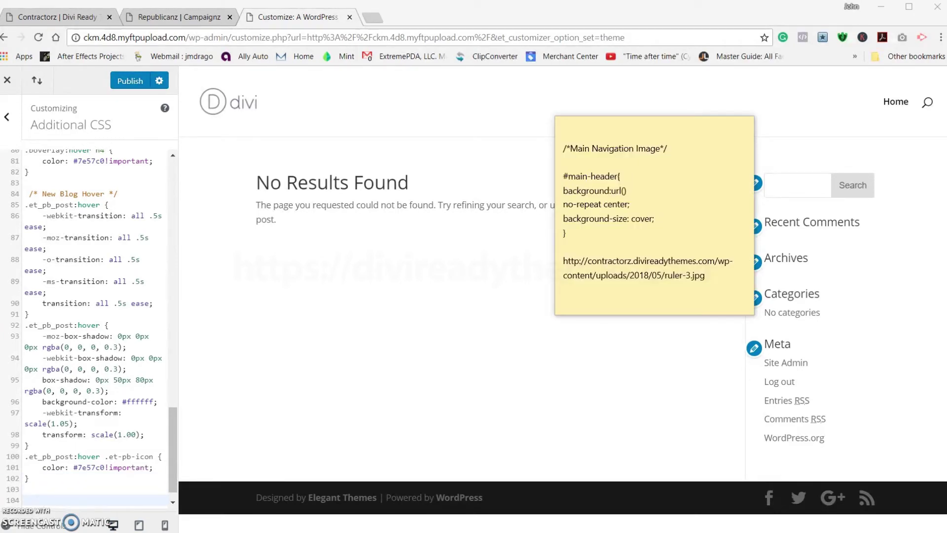
# Copy the /*Main Navigation Image*/ #main-header CSS block from the sticky note
pyautogui.click(564, 176)
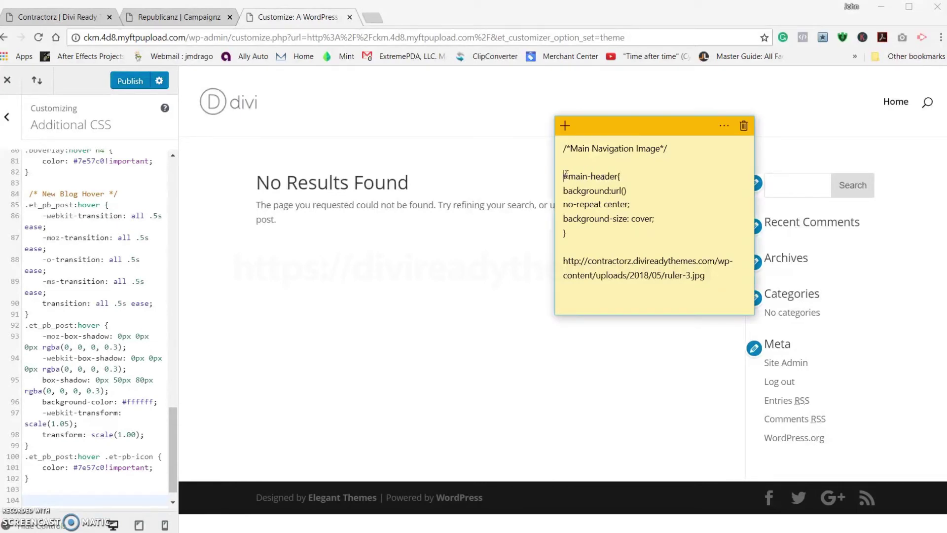
pyautogui.moveTo(563, 176); pyautogui.dragTo(668, 217)
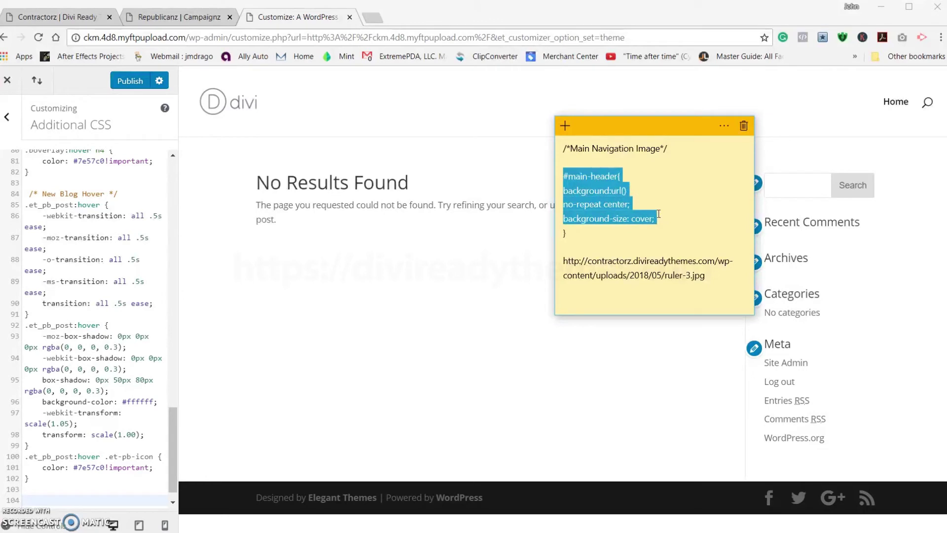
pyautogui.click(613, 204)
pyautogui.moveTo(559, 145); pyautogui.dragTo(598, 231)
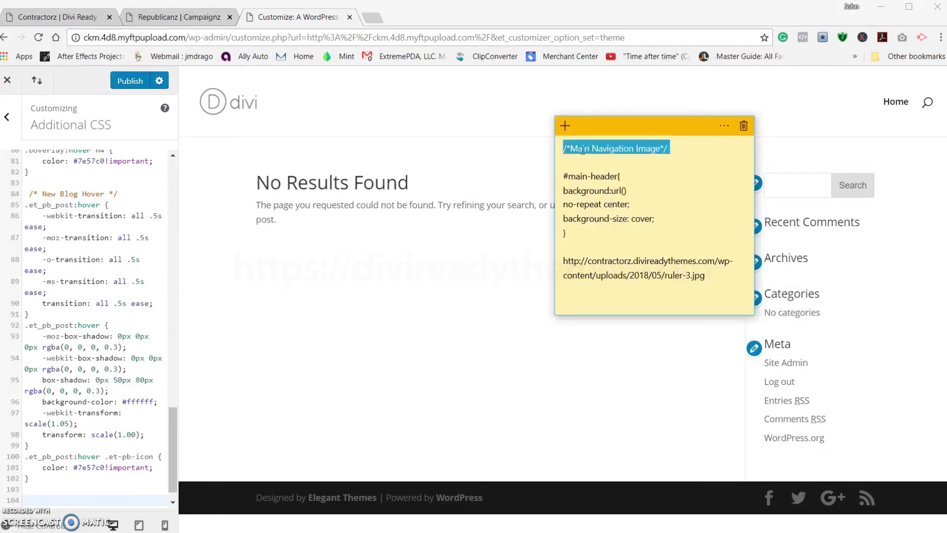
pyautogui.rightClick(593, 212)
pyautogui.click(586, 175)
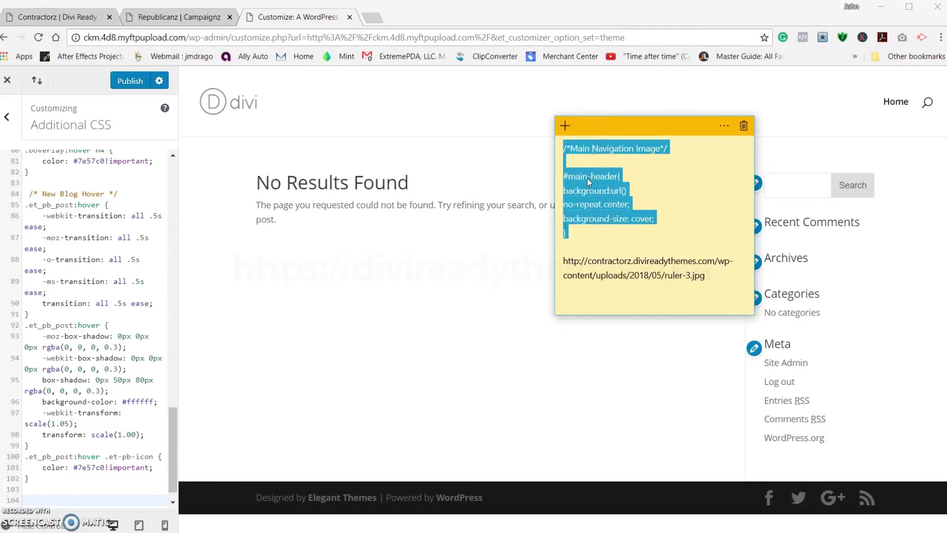
# Paste the block on line 104 of Additional CSS, with a blank line below
pyautogui.click(36, 498)
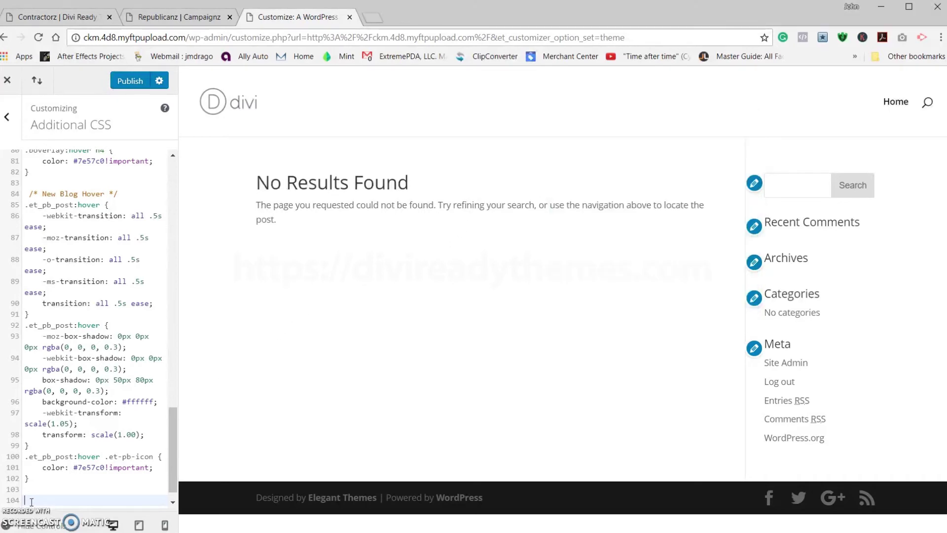
pyautogui.rightClick(32, 500)
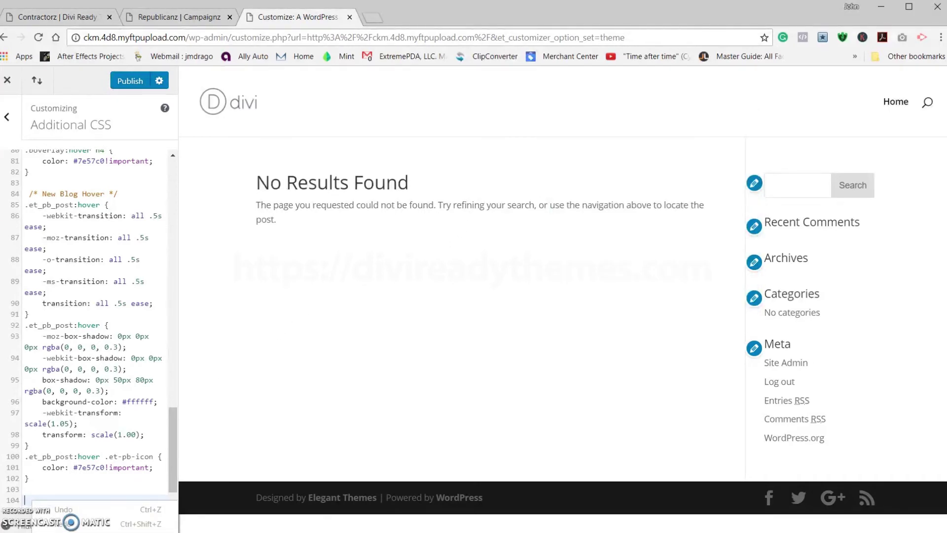
pyautogui.hotkey('ctrl', 'v')
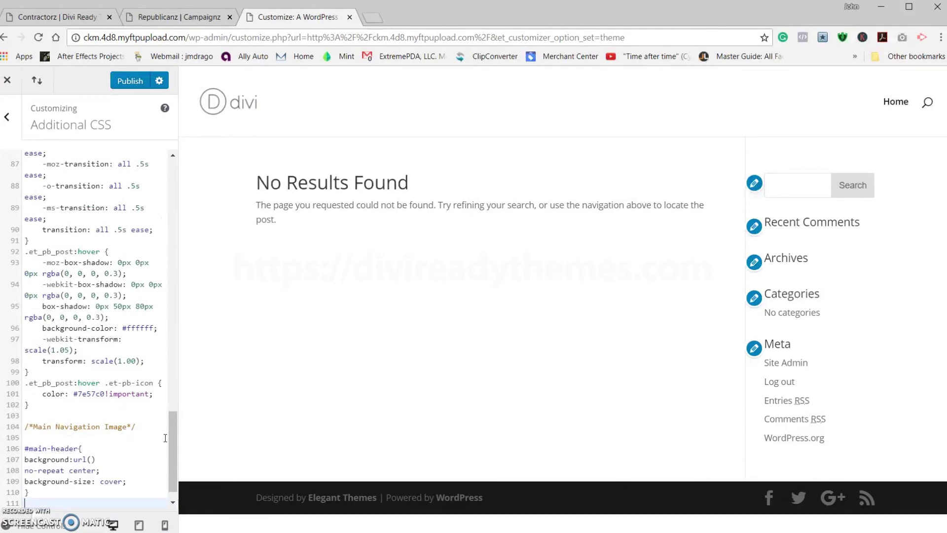
pyautogui.press('Return')
pyautogui.press('Return')
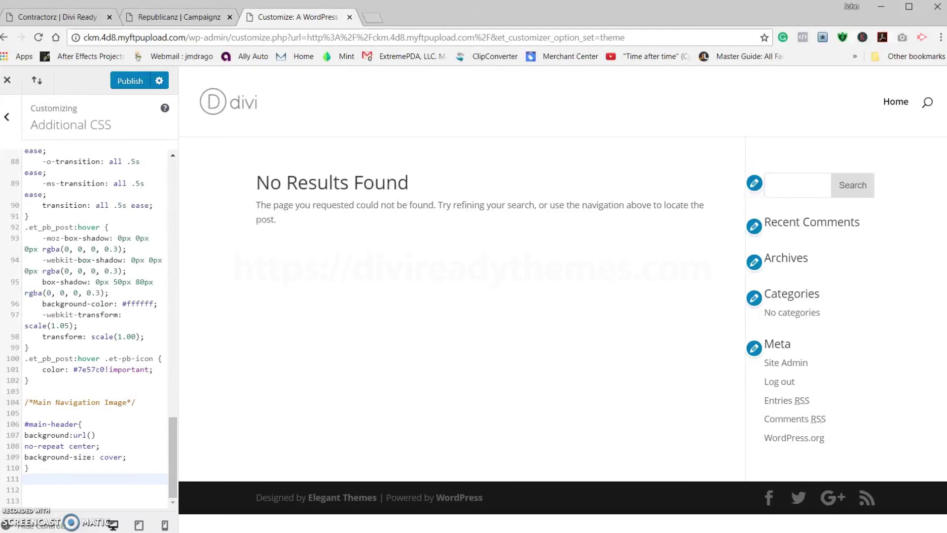
pyautogui.hotkey('alt', 'Tab')
# Paste the ruler-3.jpg image URL from the note into the empty url() on line 107
pyautogui.moveTo(563, 261); pyautogui.dragTo(706, 275)
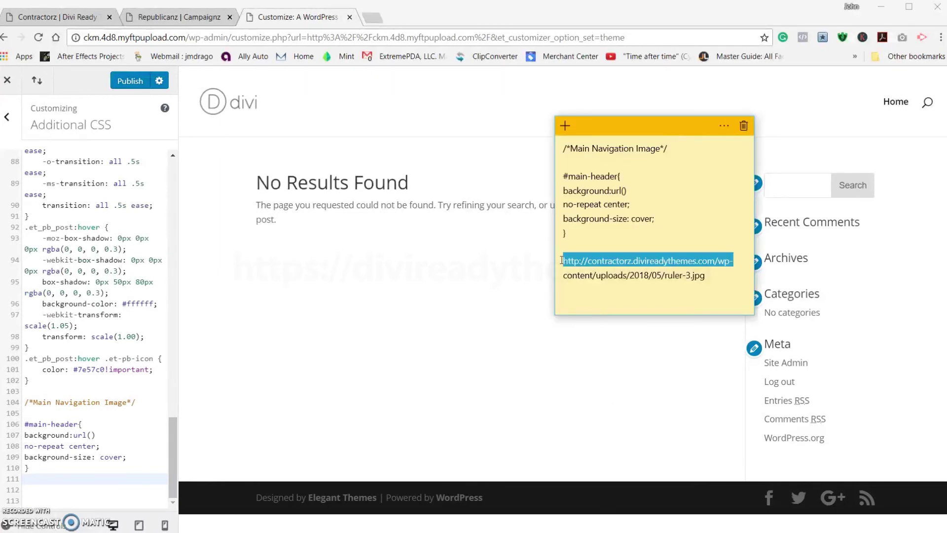
pyautogui.rightClick(685, 277)
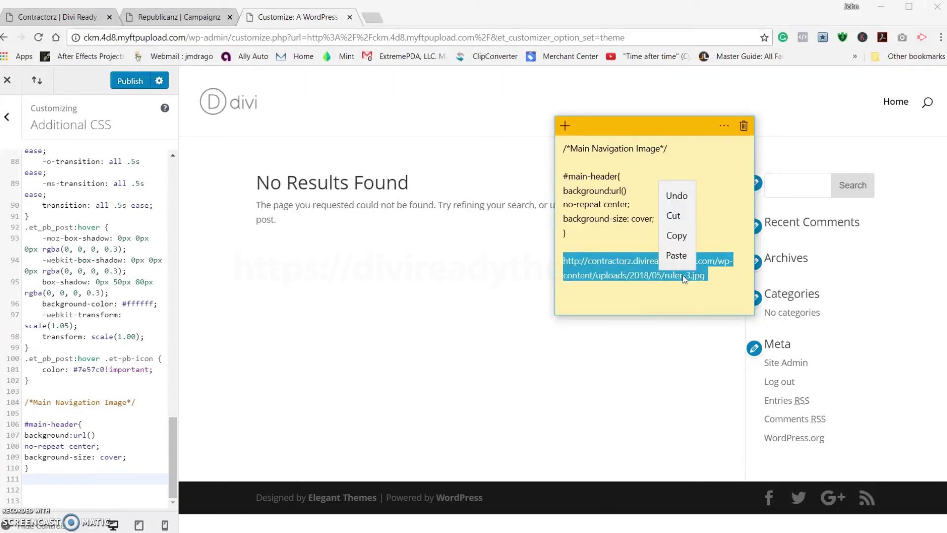
pyautogui.click(678, 236)
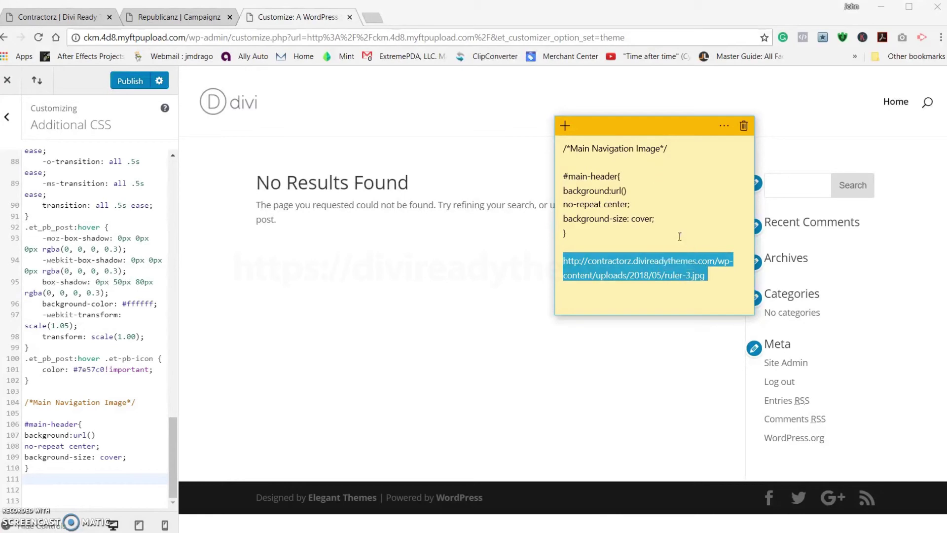
pyautogui.click(91, 434)
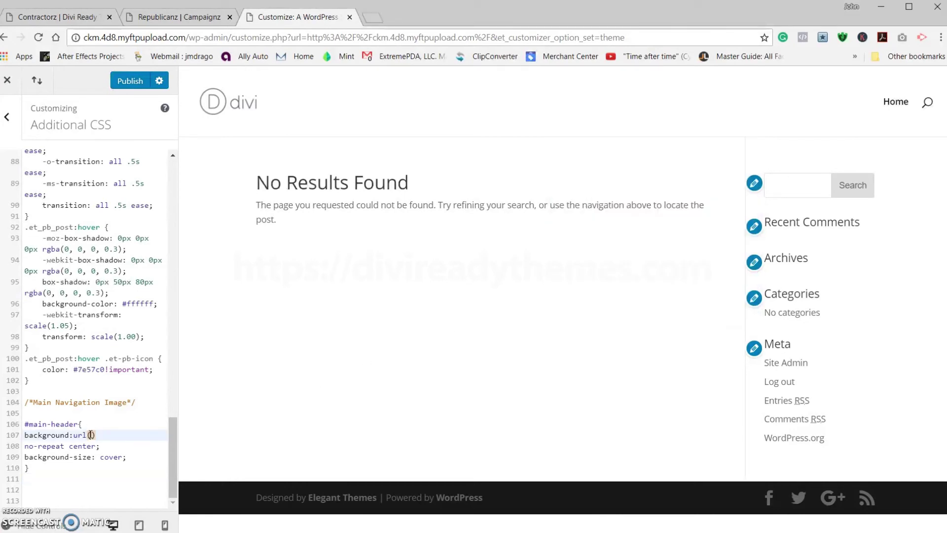
pyautogui.rightClick(91, 434)
pyautogui.click(126, 510)
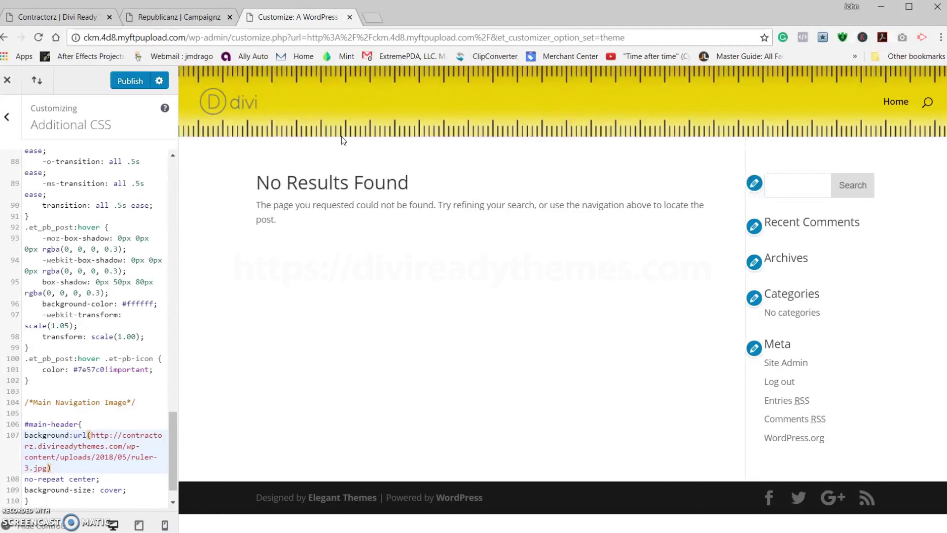
pyautogui.click(6, 117)
# Under Header & Navigation > Primary Menu Bar, try other menu heights, then enter 100
pyautogui.click(15, 244)
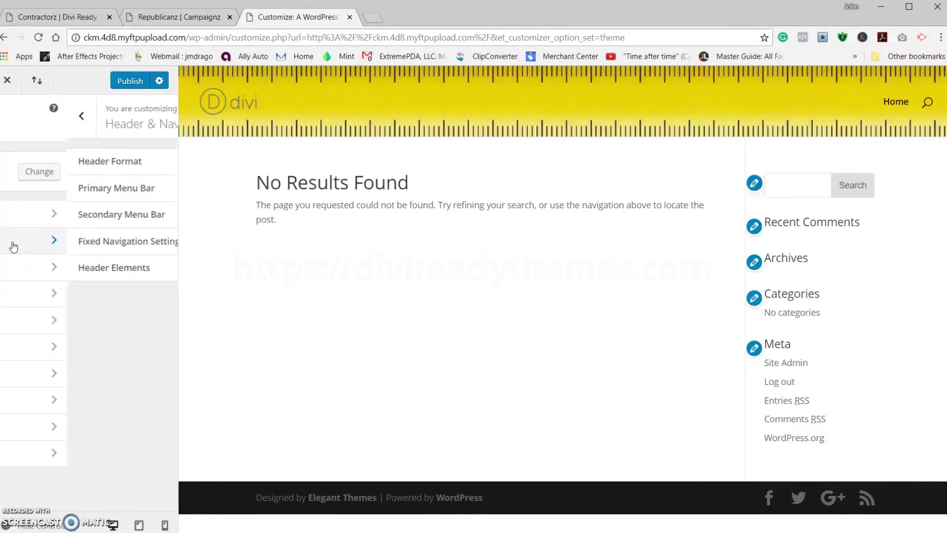
pyautogui.click(29, 188)
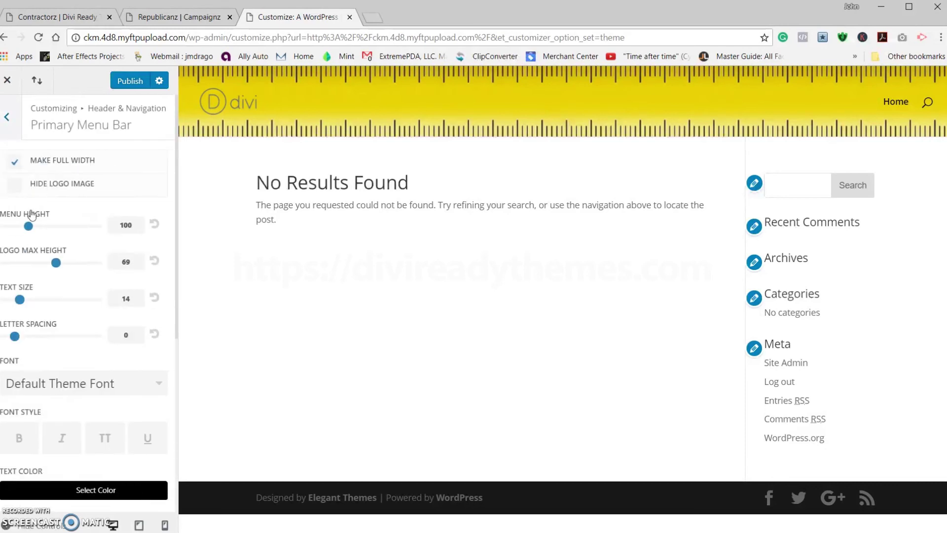
pyautogui.moveTo(28, 226)
pyautogui.mouseDown()
pyautogui.moveTo(42, 226)
pyautogui.moveTo(28, 227)
pyautogui.mouseUp()
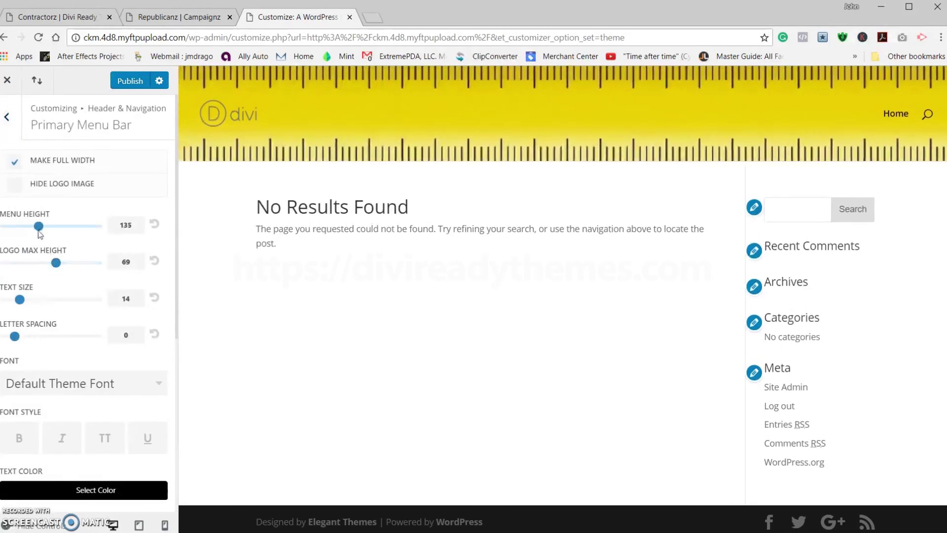
pyautogui.doubleClick(126, 224)
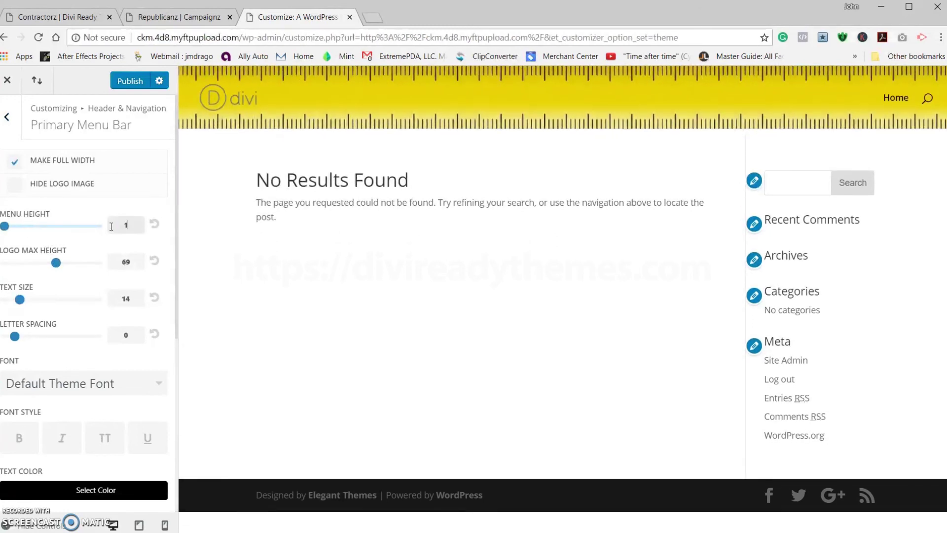
pyautogui.write('100')
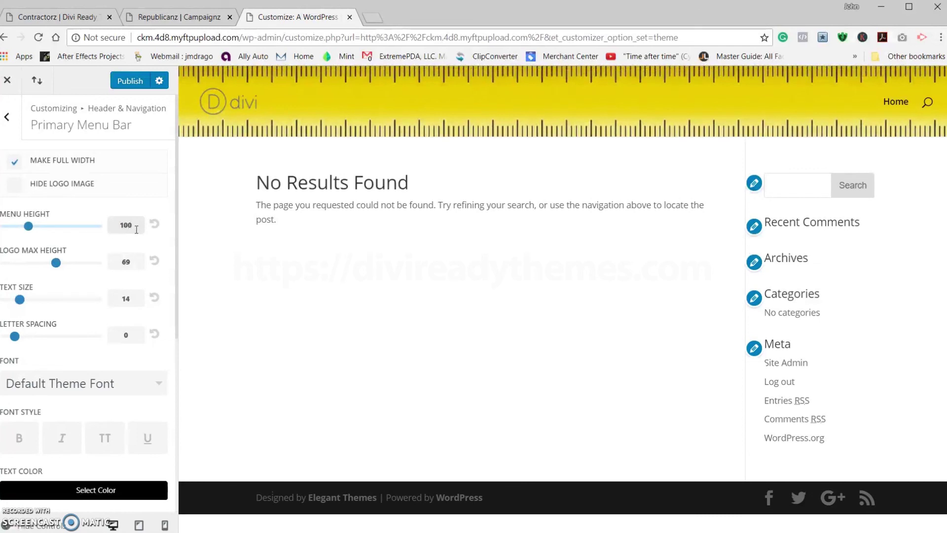